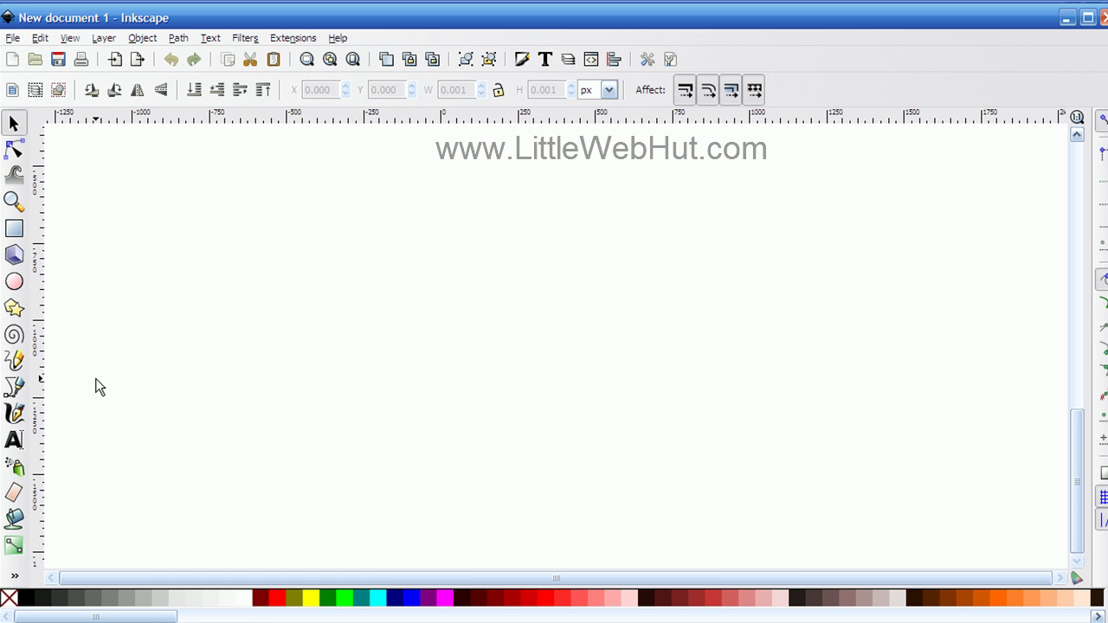
Draw a closed right triangle with the Bezier tool, with a horizontal top edge and a vertical right edge.
left_click(13, 388)
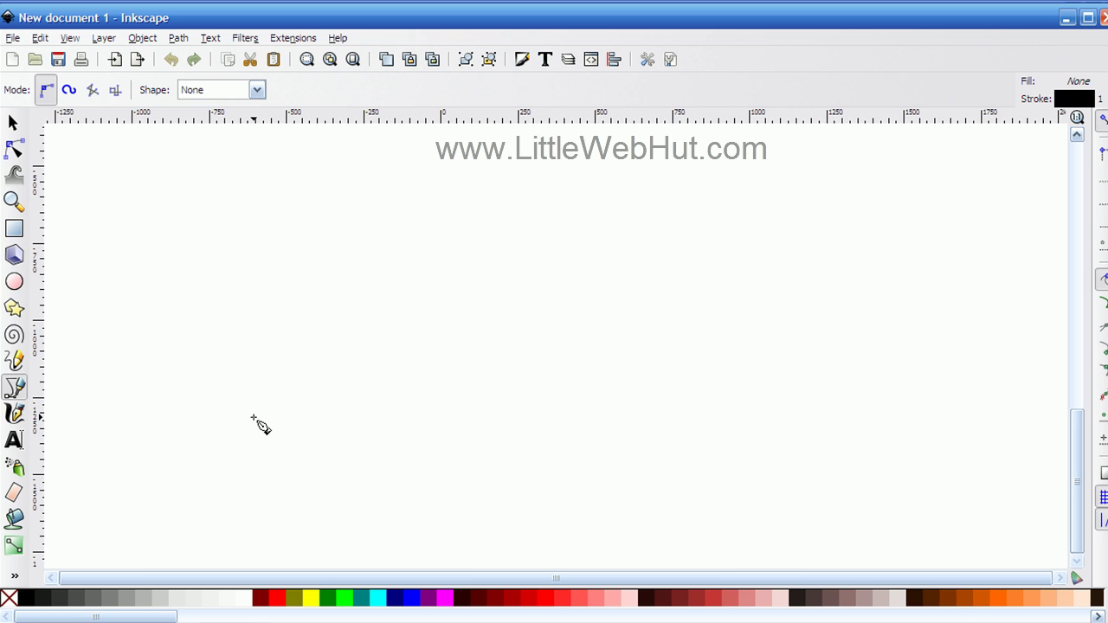
left_click(252, 418)
left_click(255, 189)
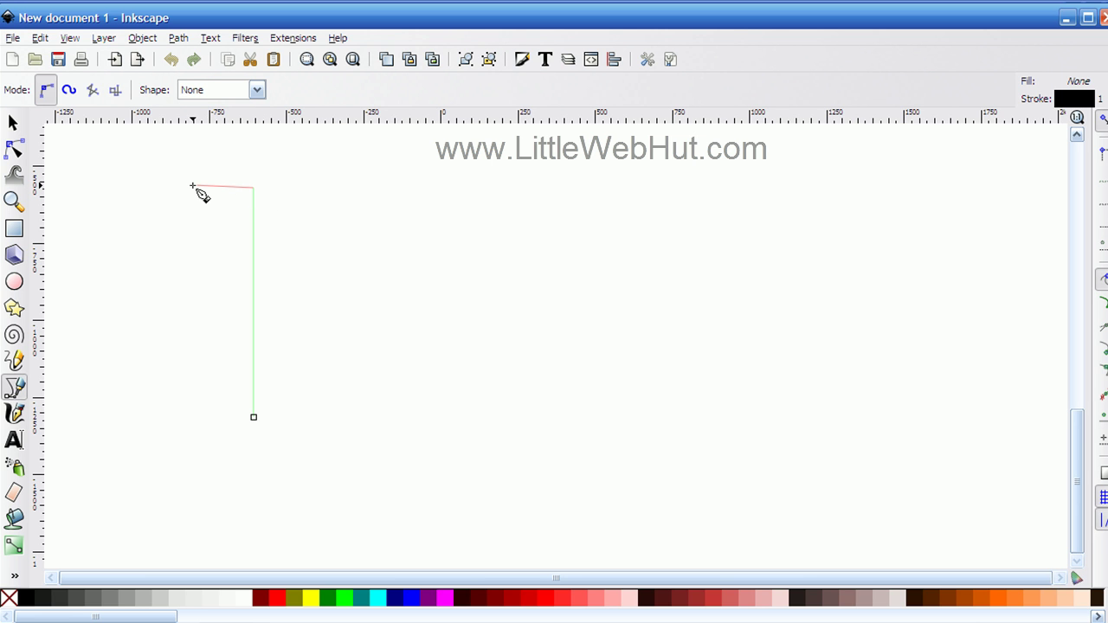
left_click(127, 187)
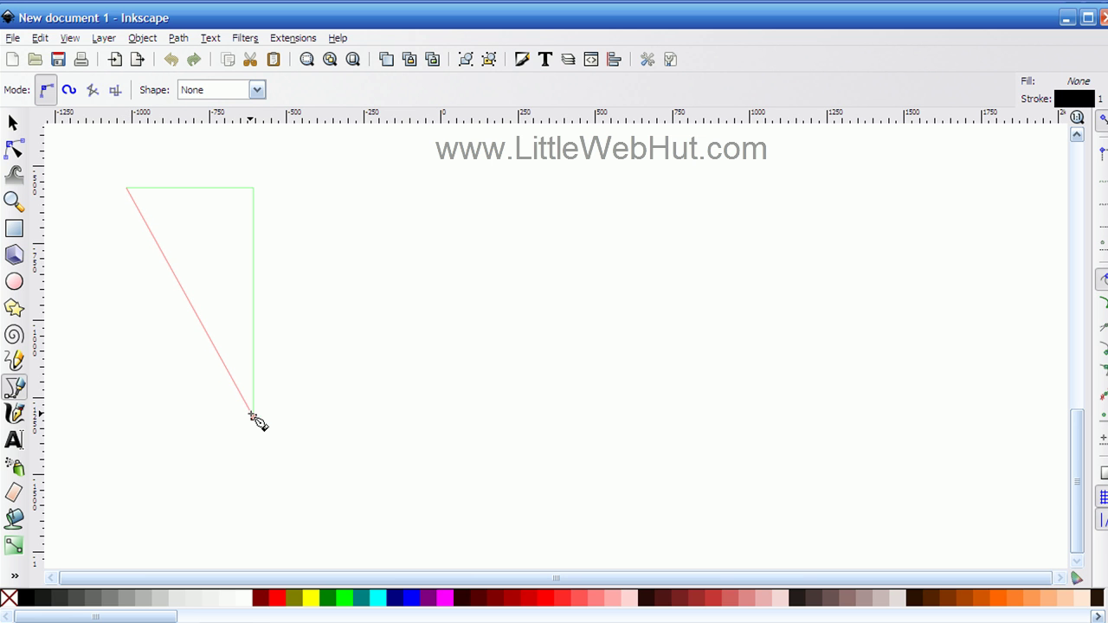
left_click(252, 418)
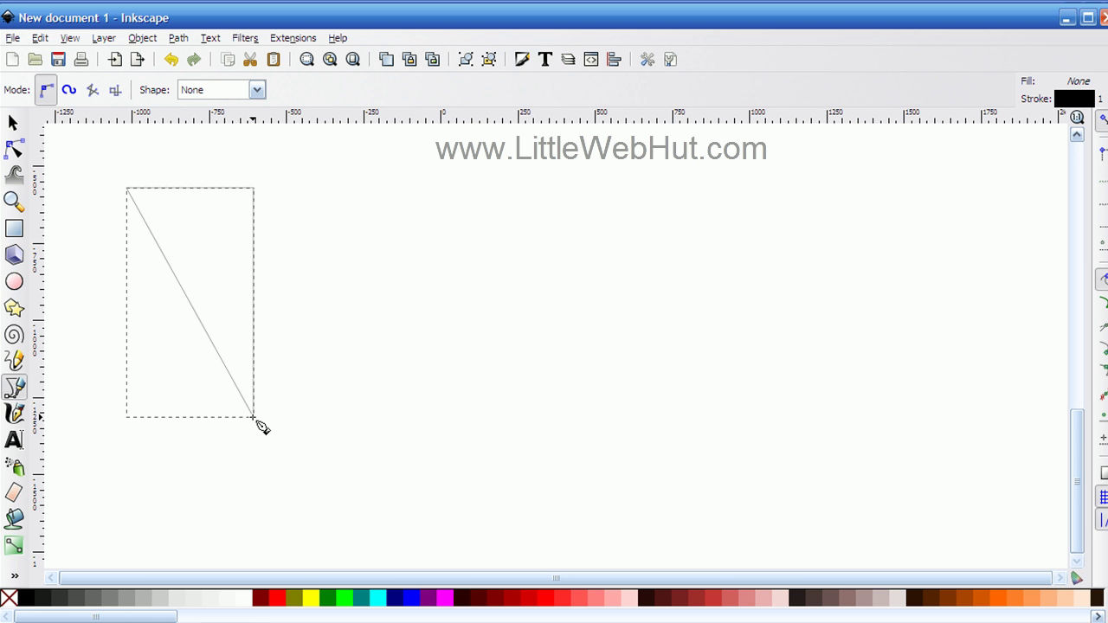
Bend the triangle's top and slanted edges outward into a half-heart and make the upper-left node smooth.
left_click(15, 151)
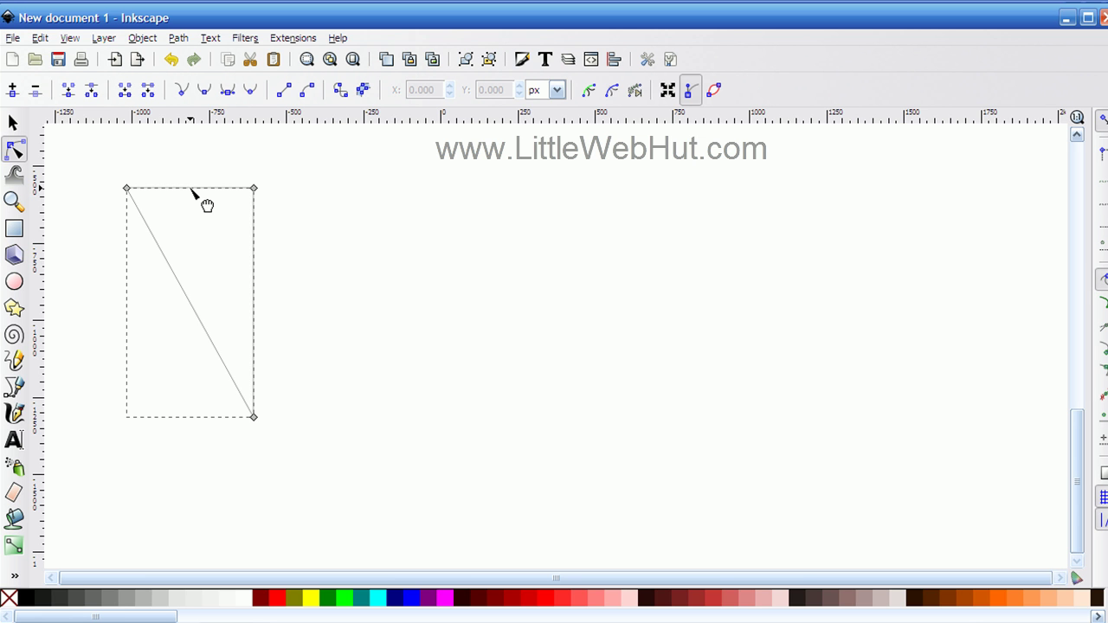
left_click_drag(193, 191, 191, 144)
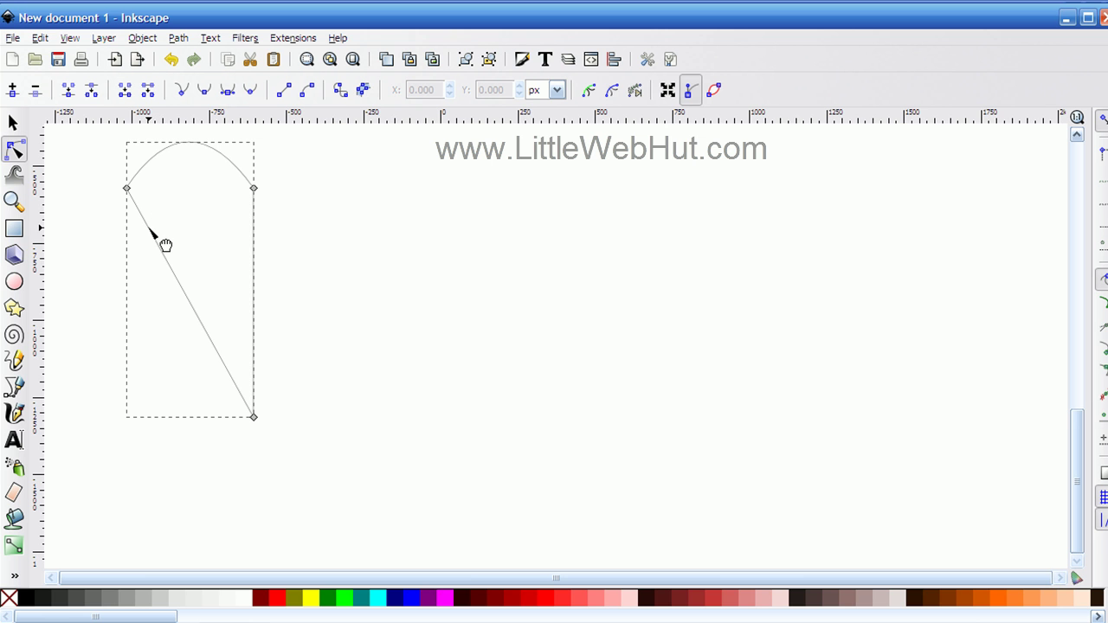
left_click_drag(161, 240, 137, 254)
left_click(128, 190)
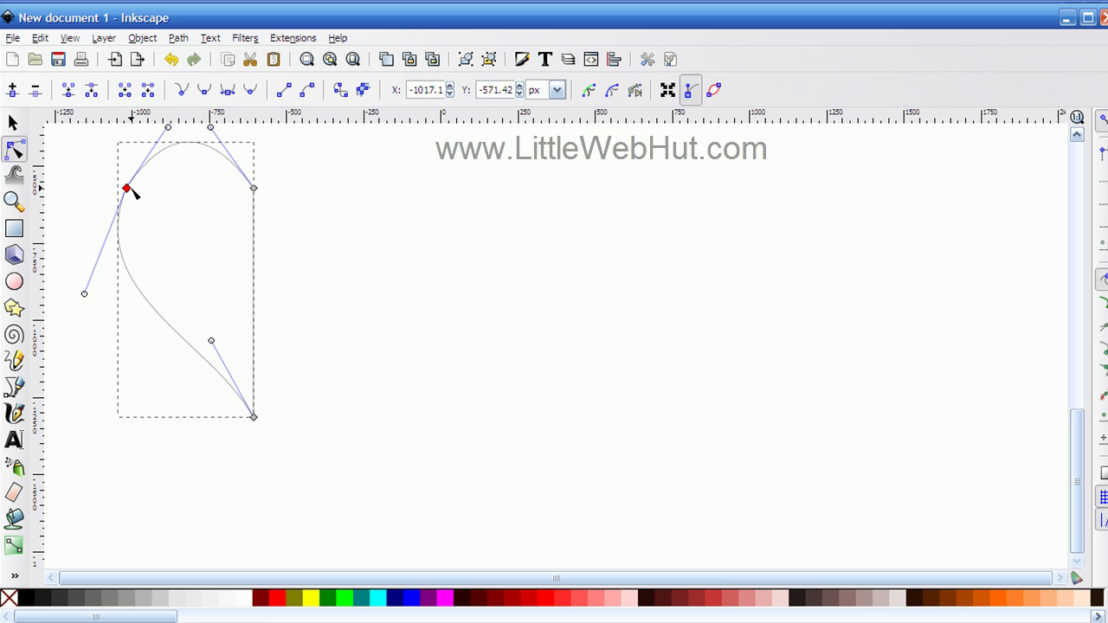
left_click(205, 91)
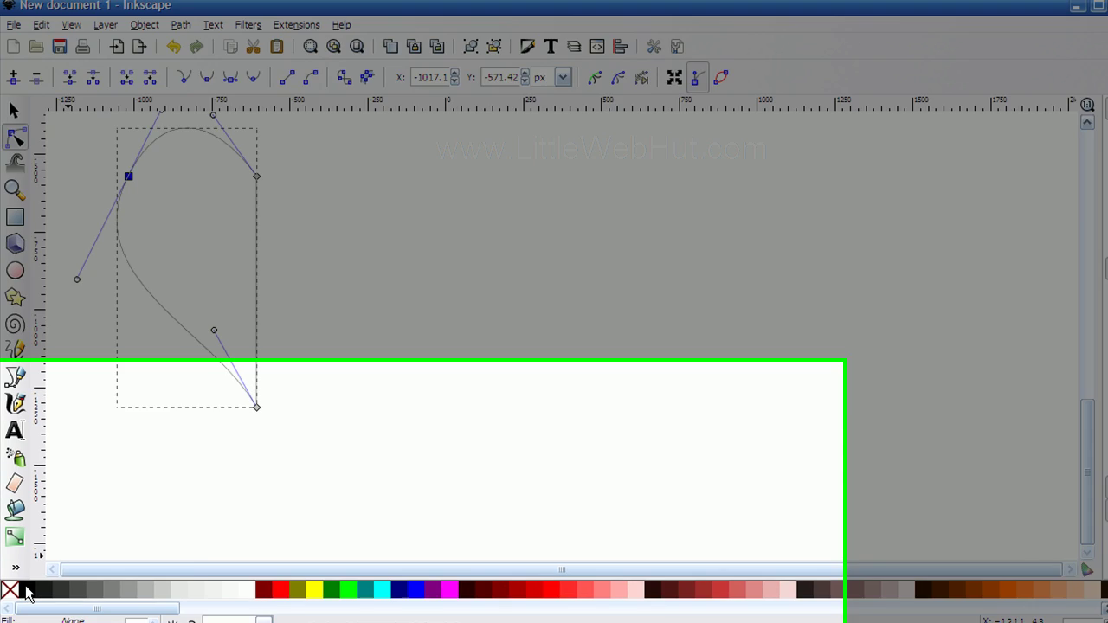
Fill the half-heart with black and remove its stroke.
left_click(26, 596)
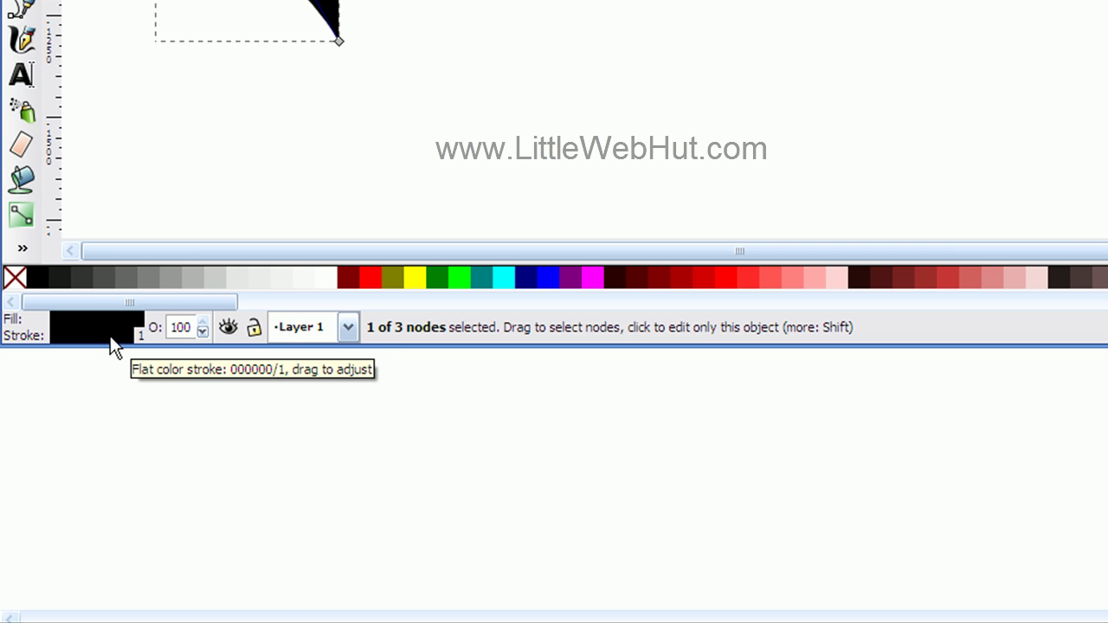
right_click(110, 336)
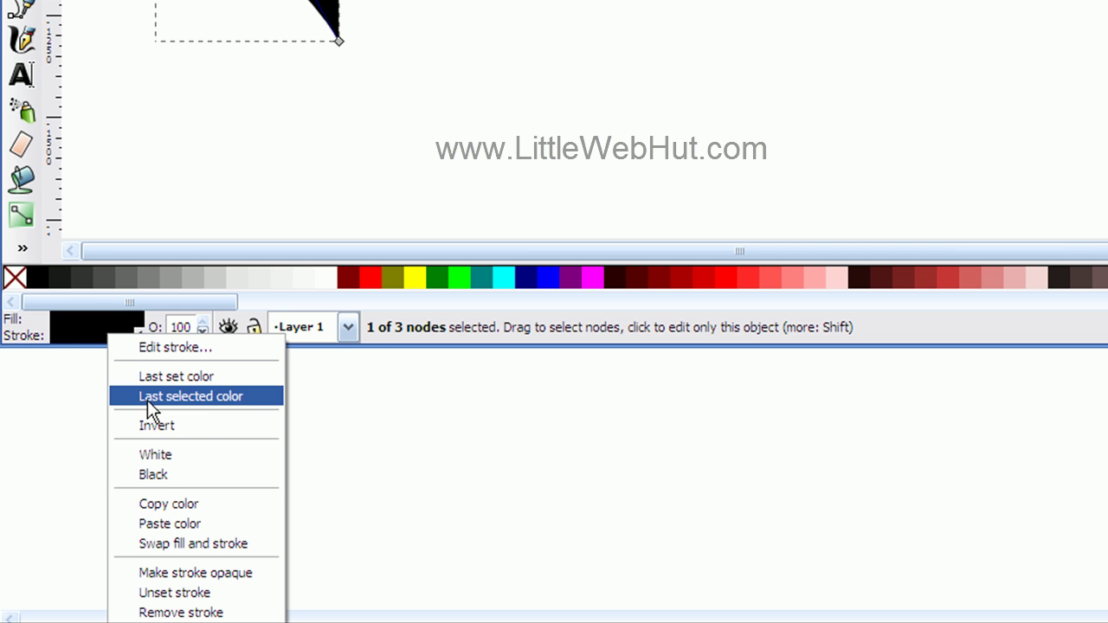
left_click(171, 613)
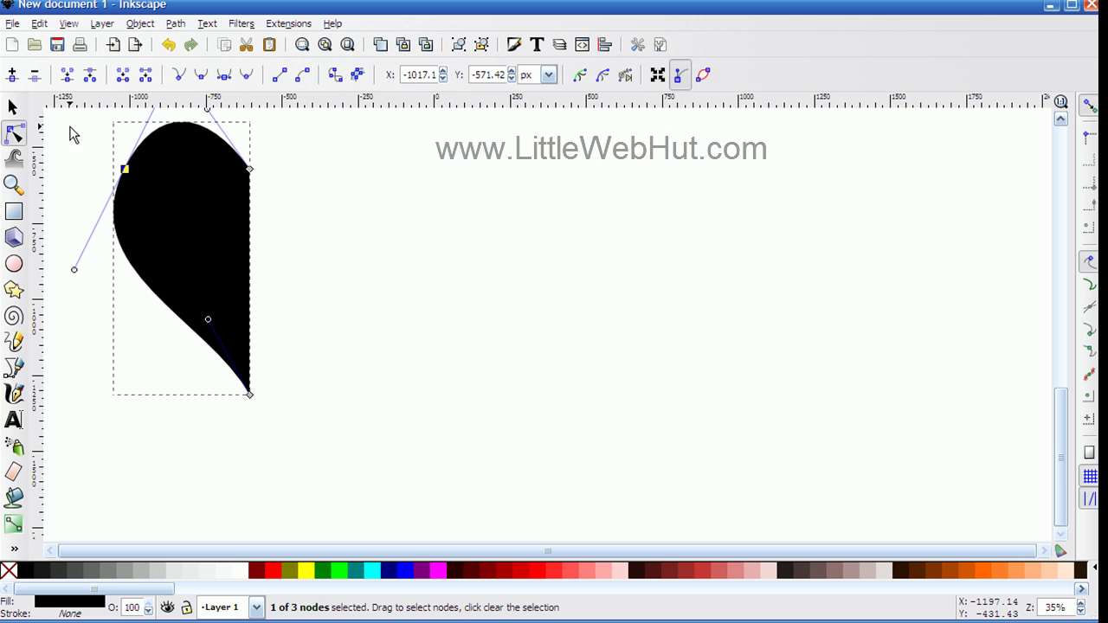
Place a horizontally flipped duplicate of the half-heart just beside the original's straight edge.
left_click(13, 106)
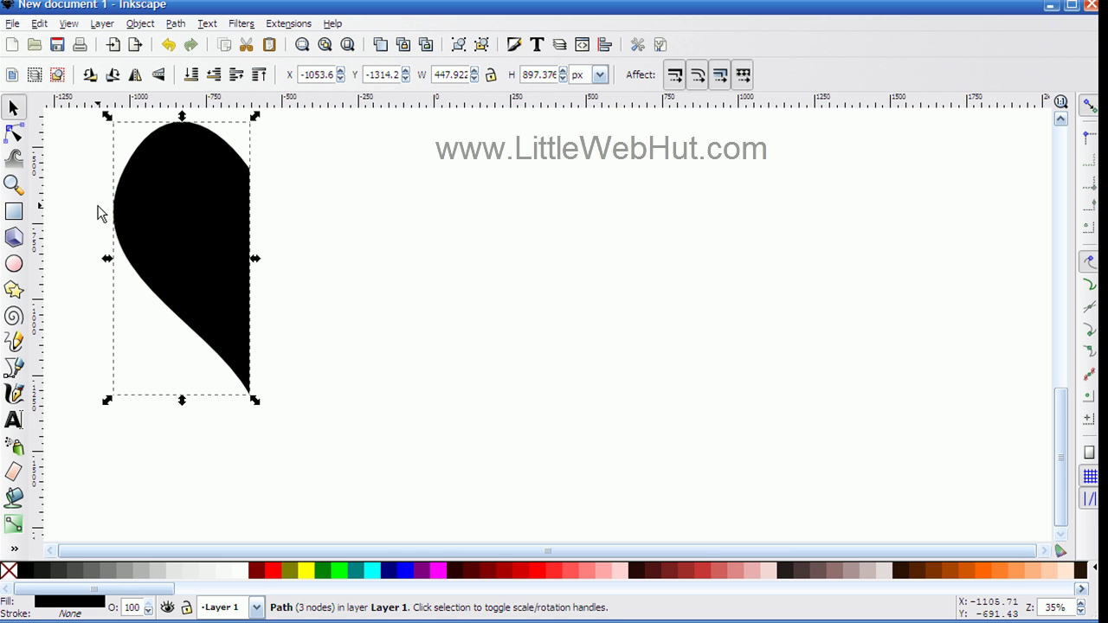
key("ctrl")
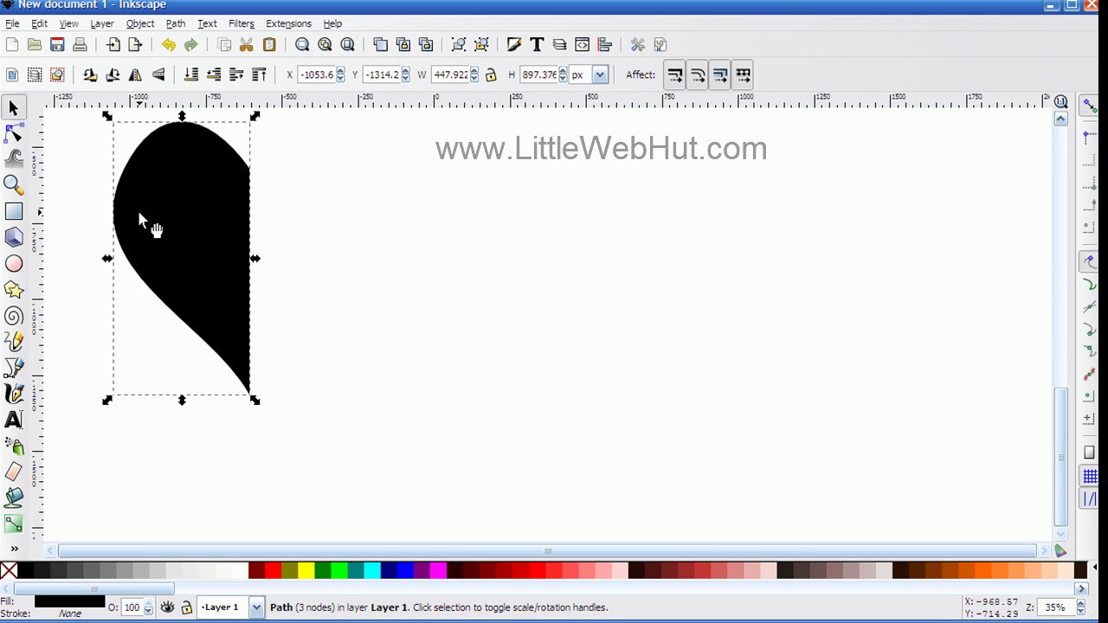
left_click(136, 76)
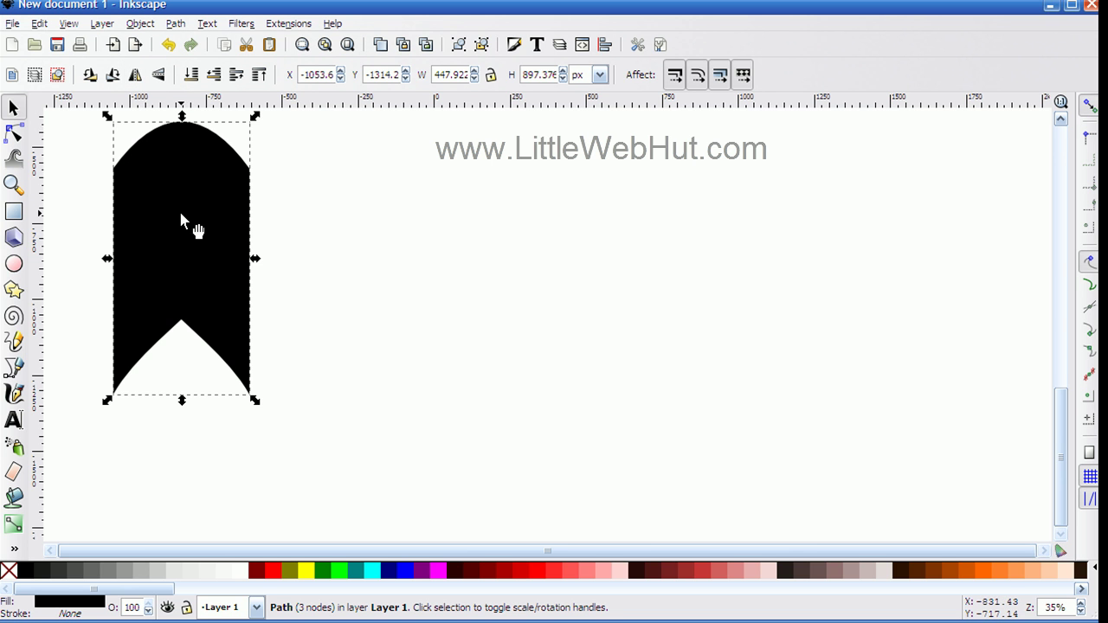
left_click_drag(180, 214, 328, 221)
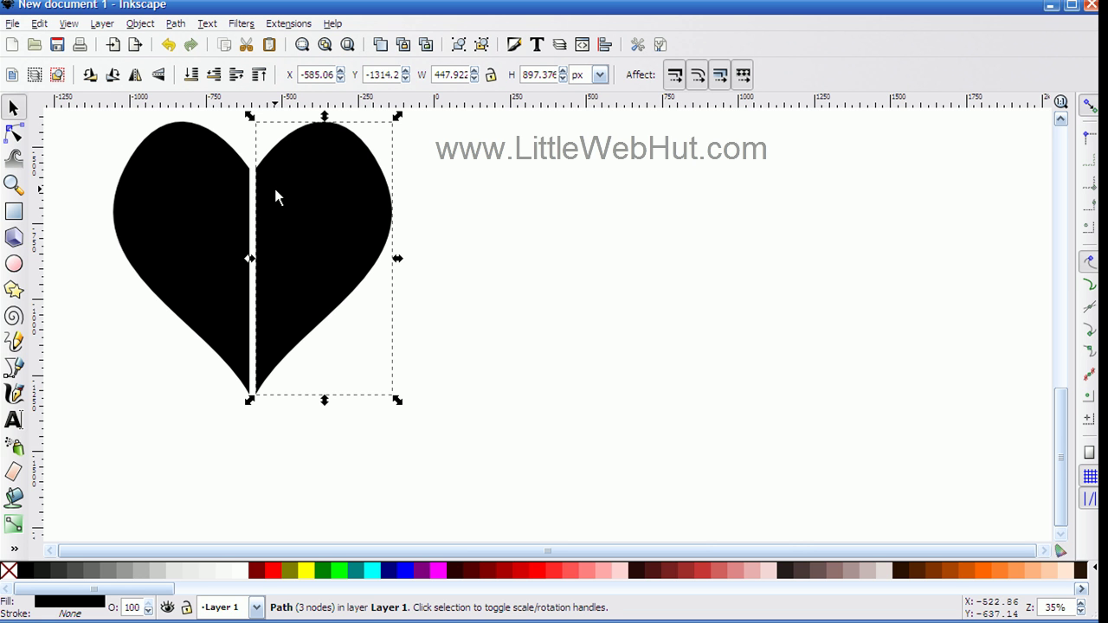
Align the left half's right edge to the first-selected right half's left edge and unite both halves with Union.
left_click(605, 46)
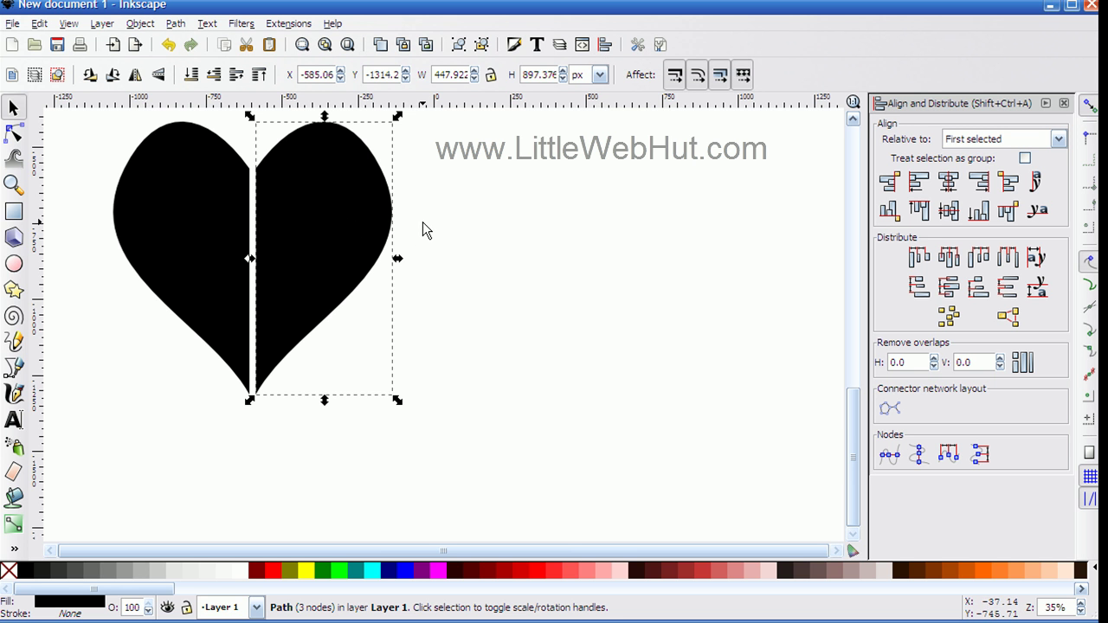
left_click(330, 213)
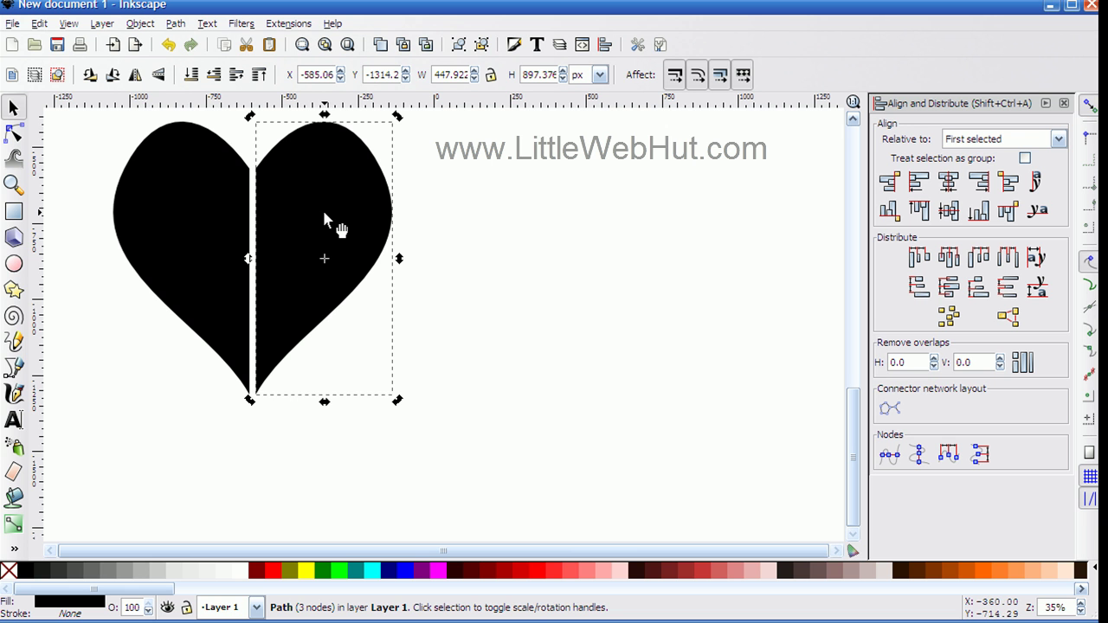
key("shift")
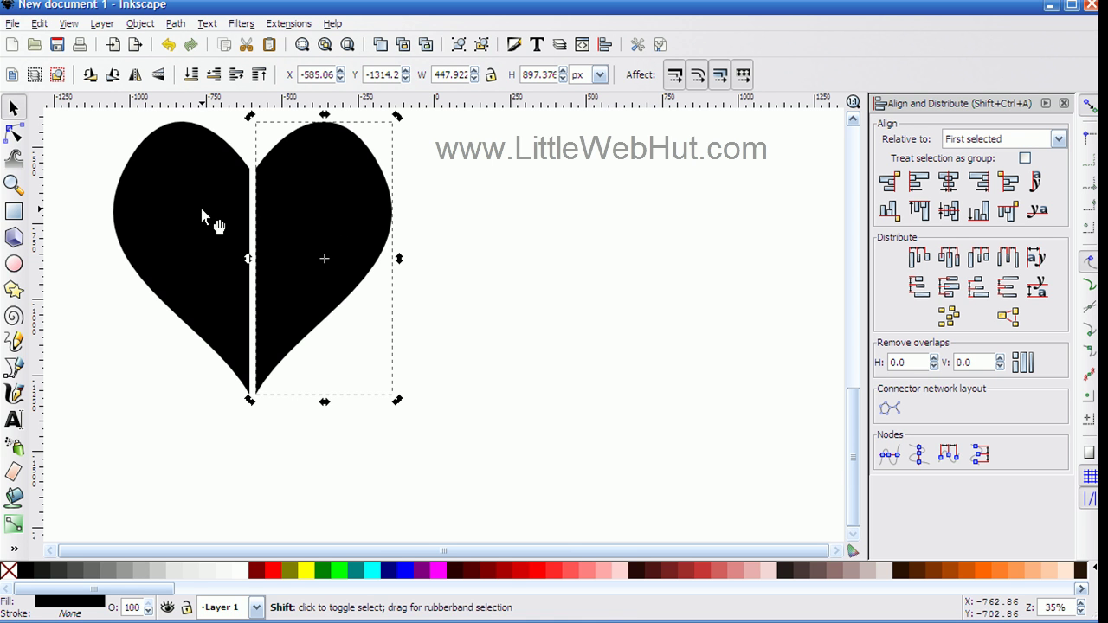
left_click(202, 217, "shift")
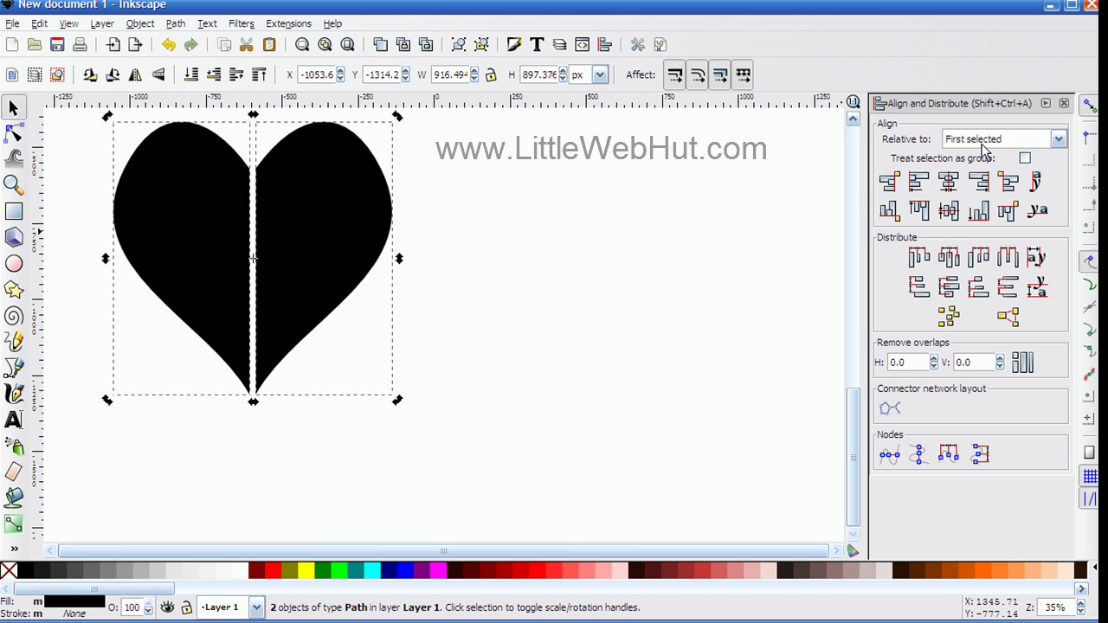
left_click(890, 182)
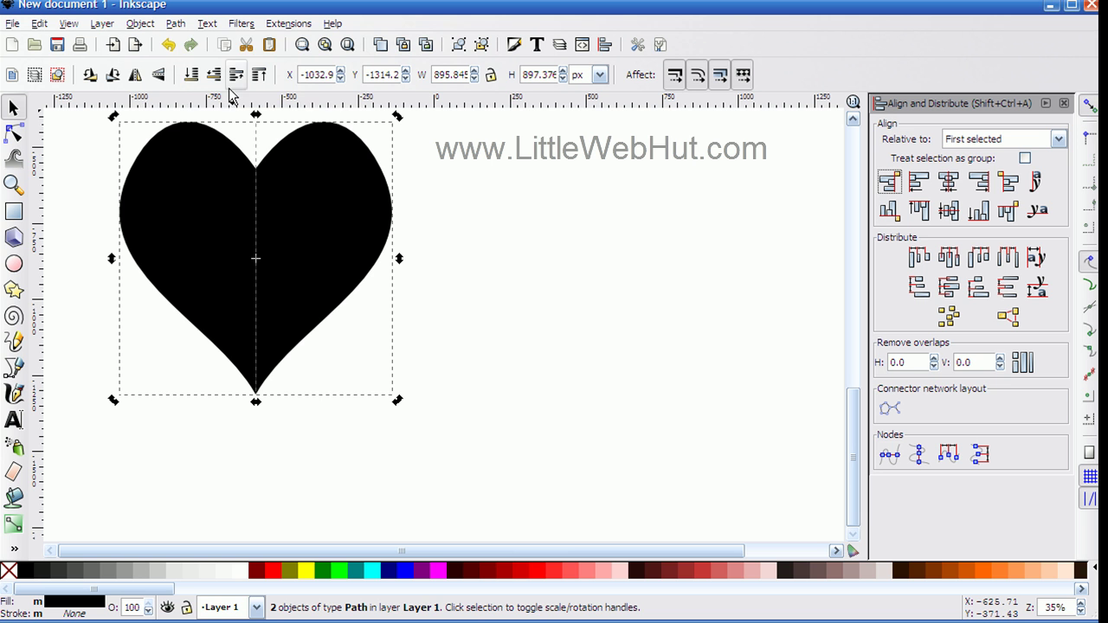
left_click(175, 24)
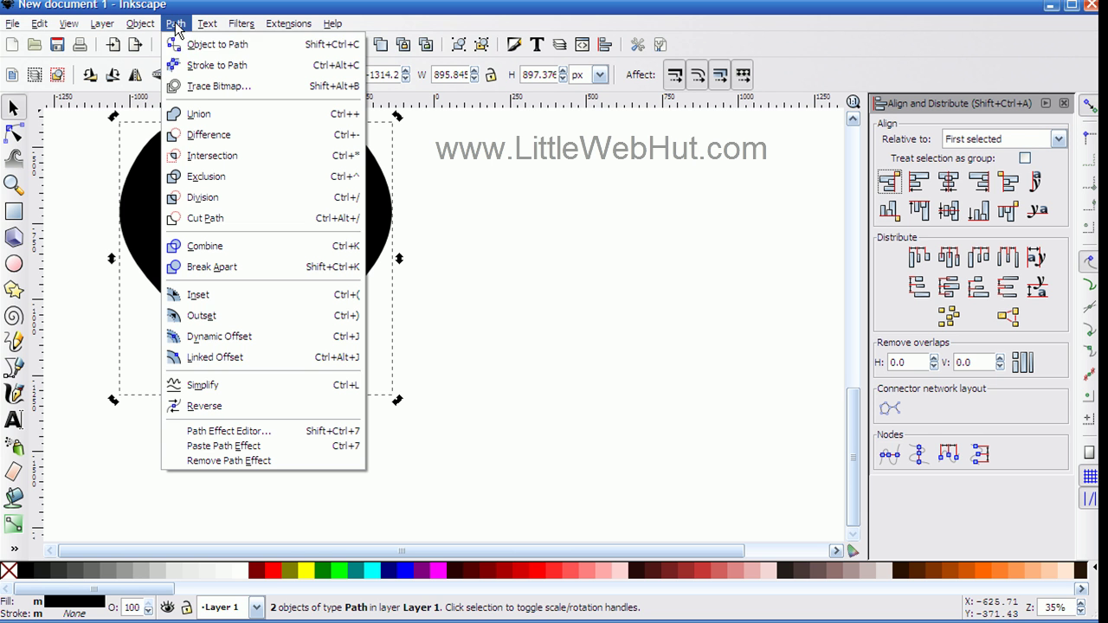
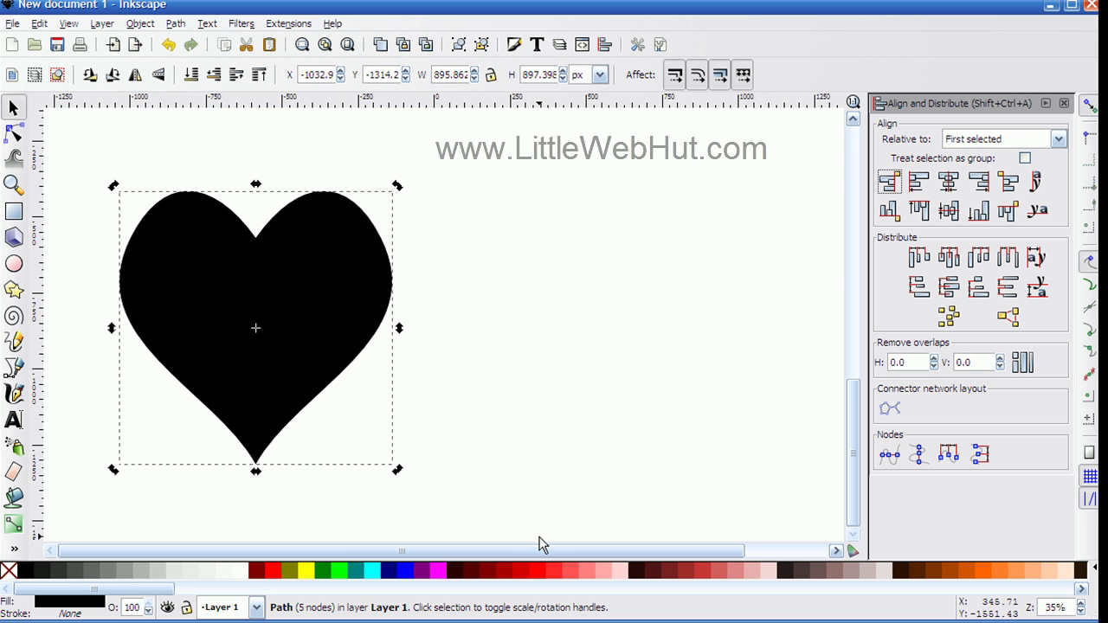
Fill the top heart with red and set its blur to 18.7.
left_click(537, 576)
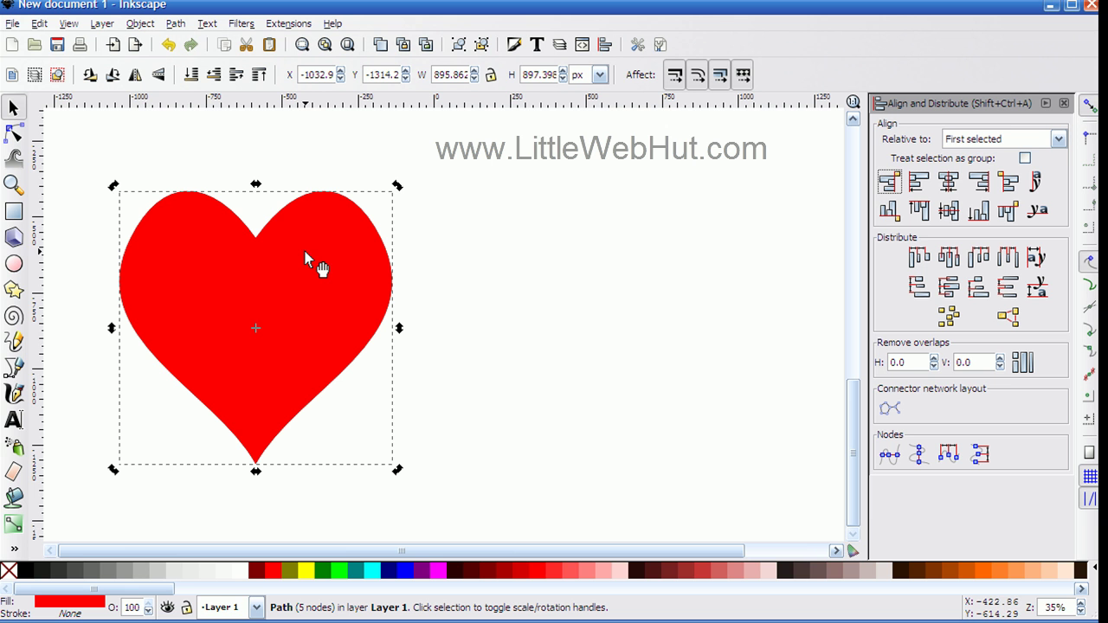
left_click(140, 23)
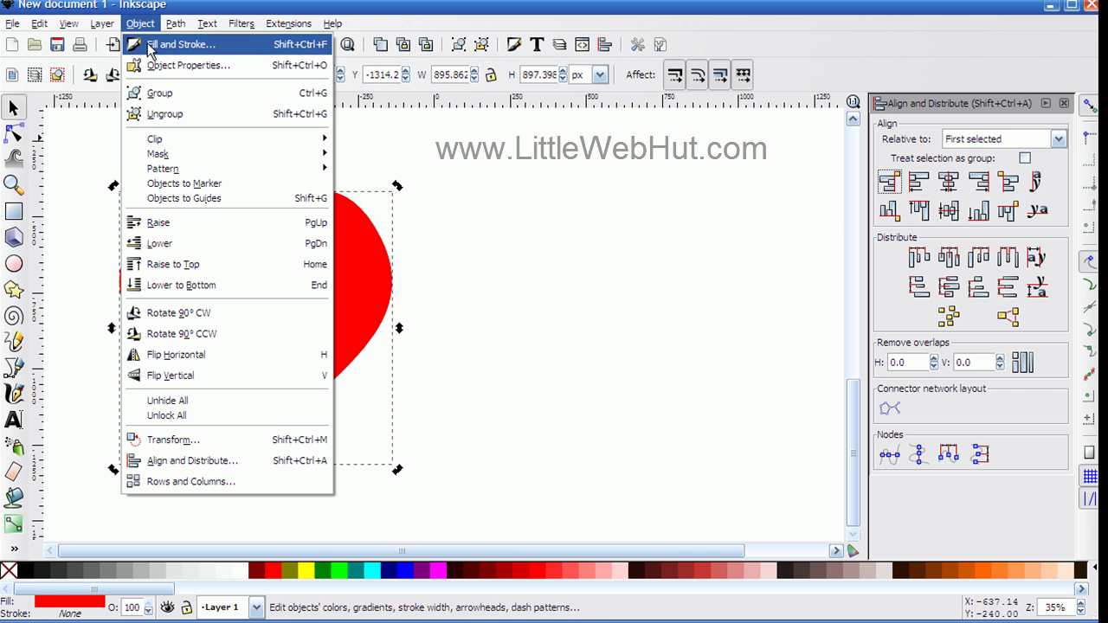
left_click(153, 47)
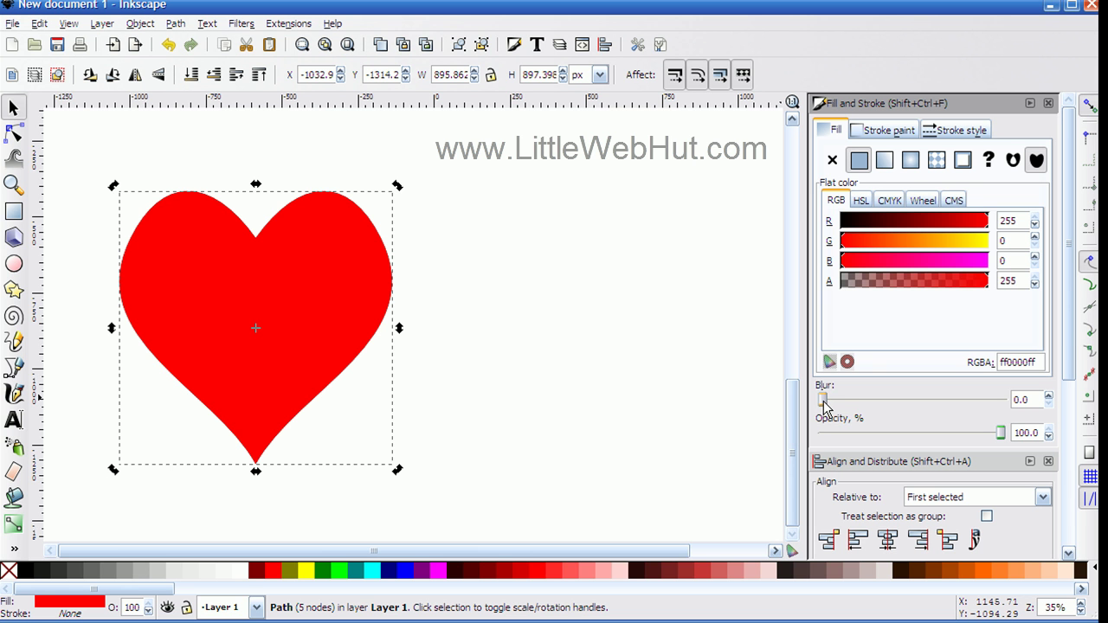
left_click_drag(824, 403, 857, 403)
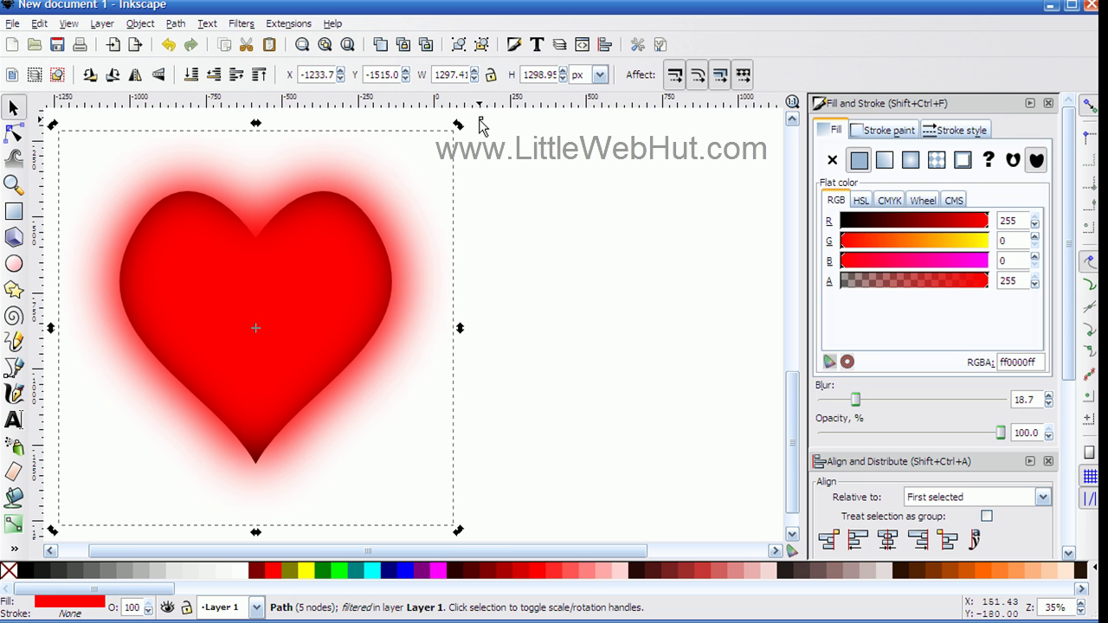
Select all the stacked hearts and set the sharp heart outline as the clip for the blurred one.
left_click_drag(483, 118, 49, 536)
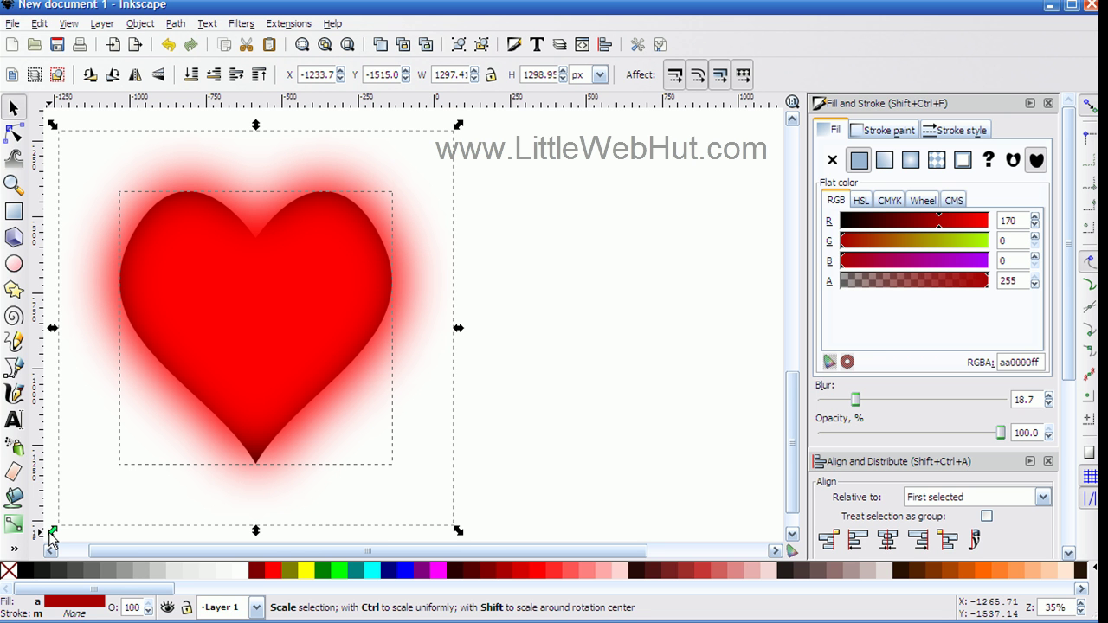
left_click(139, 24)
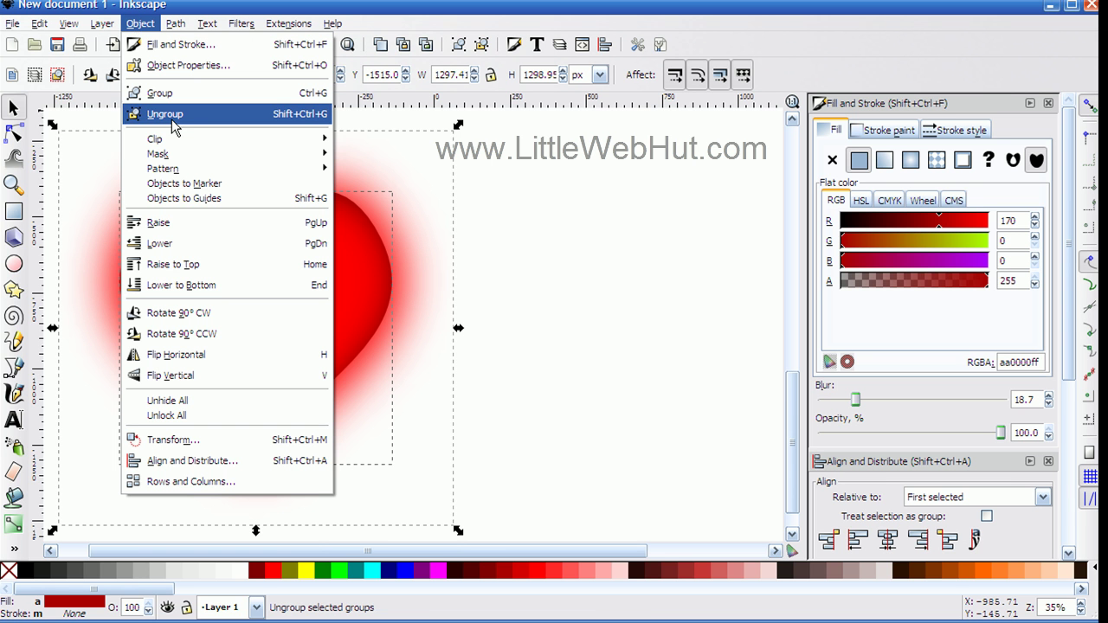
mouse_move(197, 137)
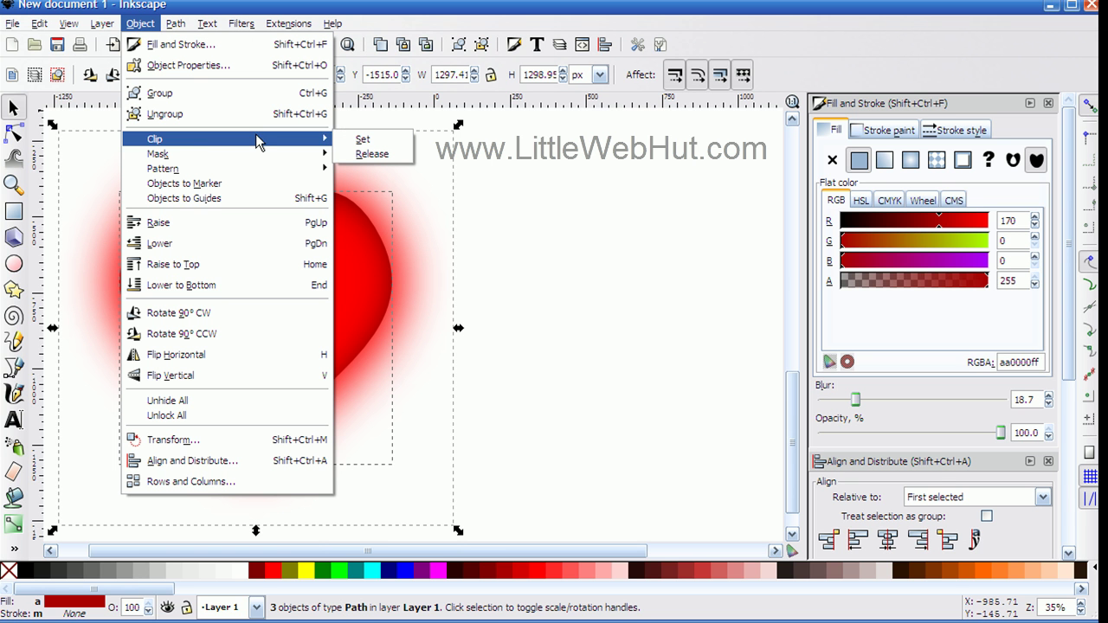
left_click(357, 139)
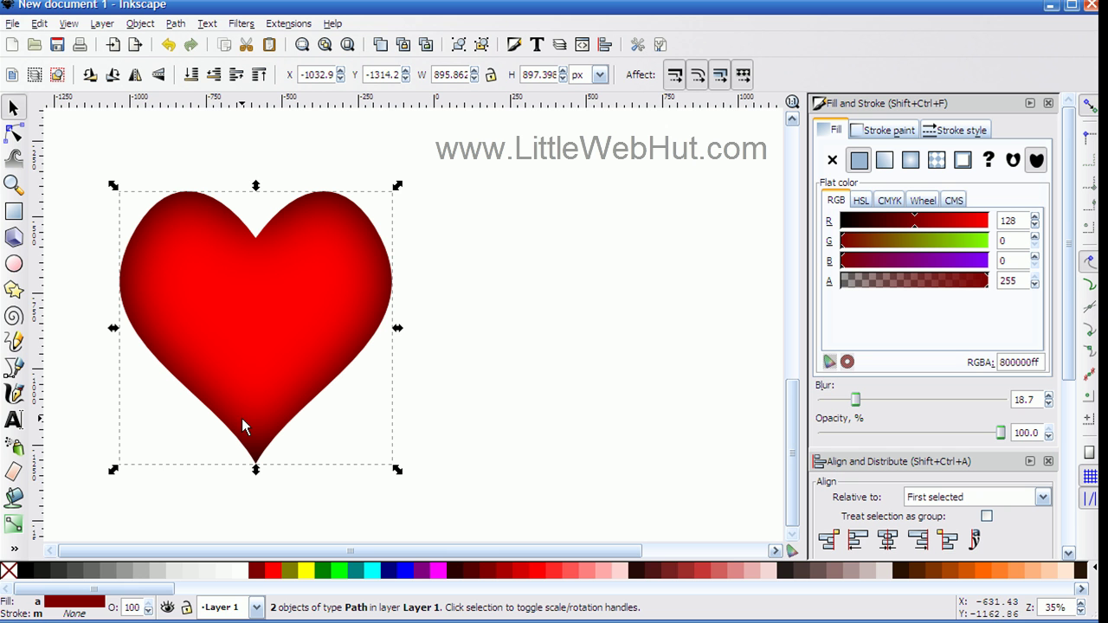
Draw a white circle 320 px across on the heart's left lobe and move it up close to the lobe's top edge.
left_click(14, 266)
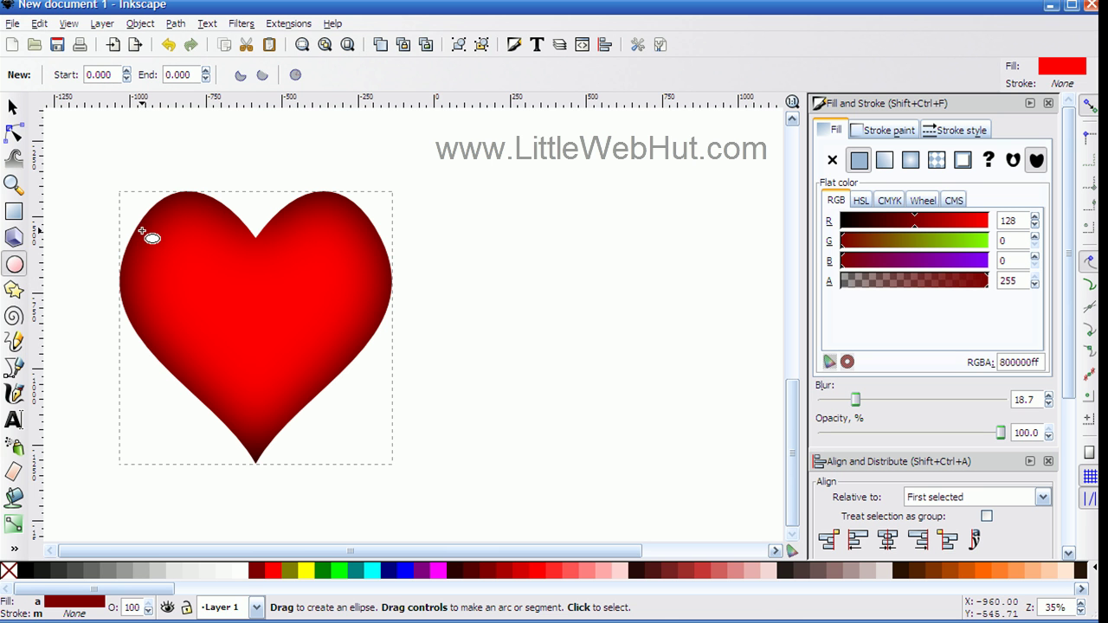
left_click_drag(141, 231, 263, 330)
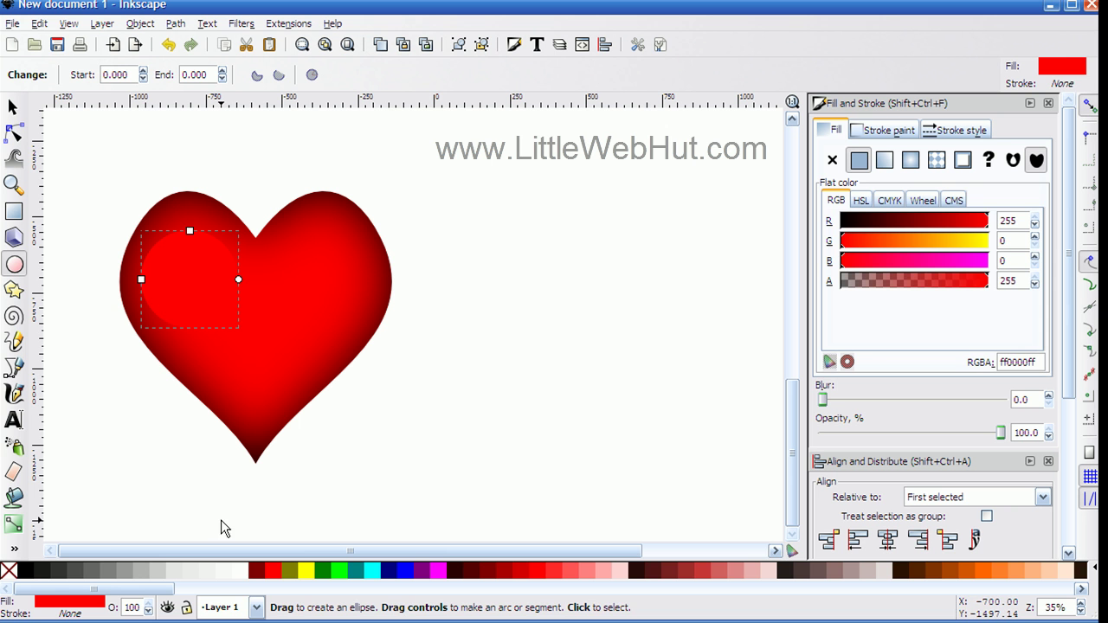
left_click(244, 571)
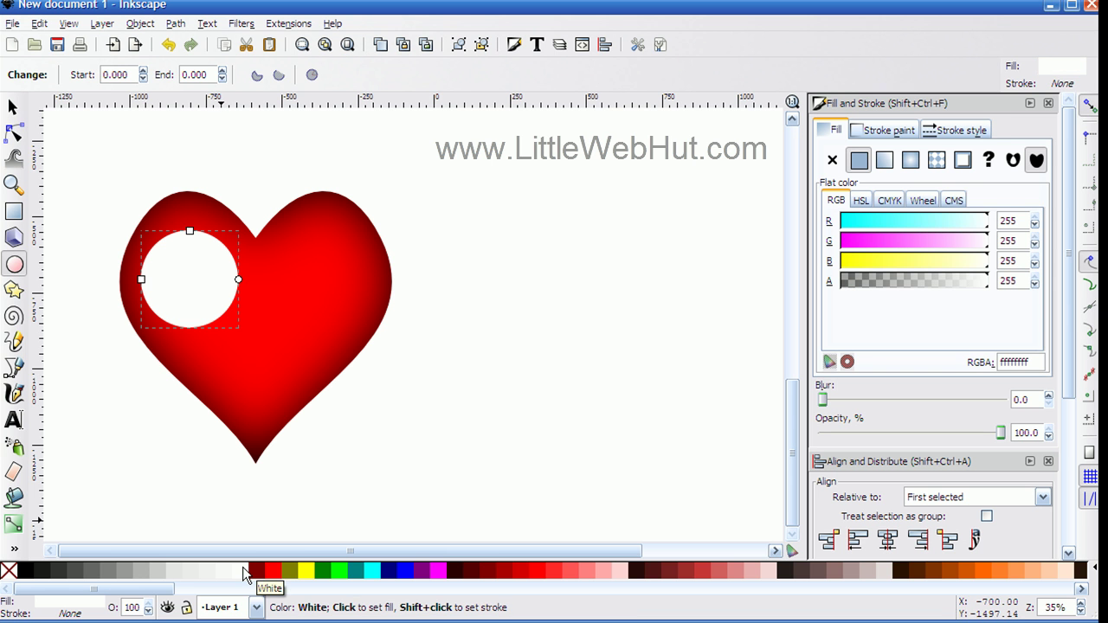
key("F1")
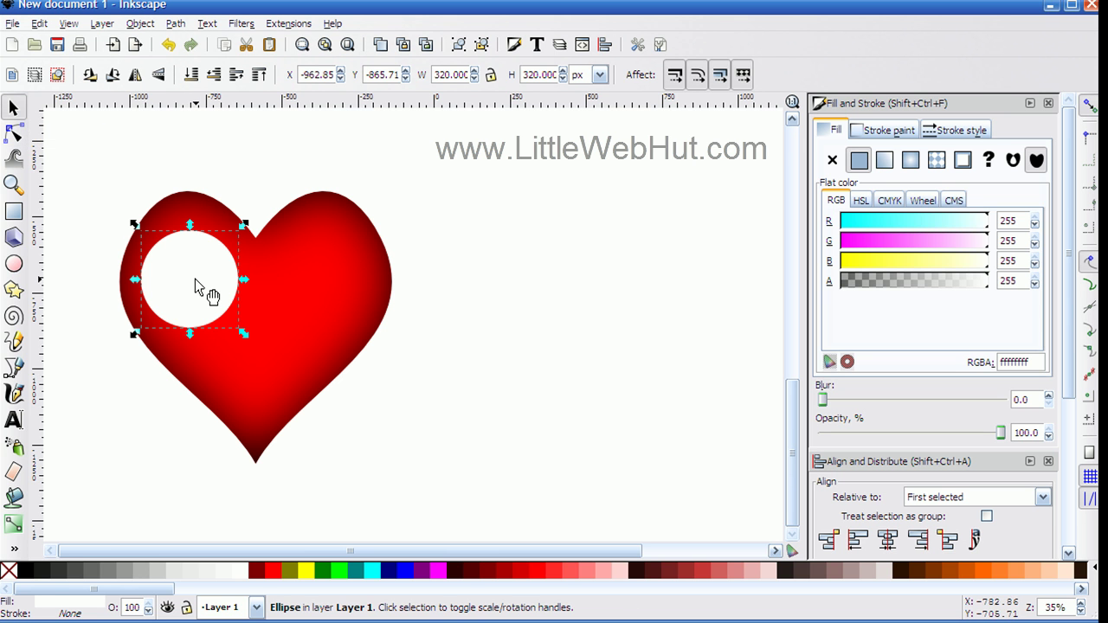
left_click_drag(193, 280, 193, 241)
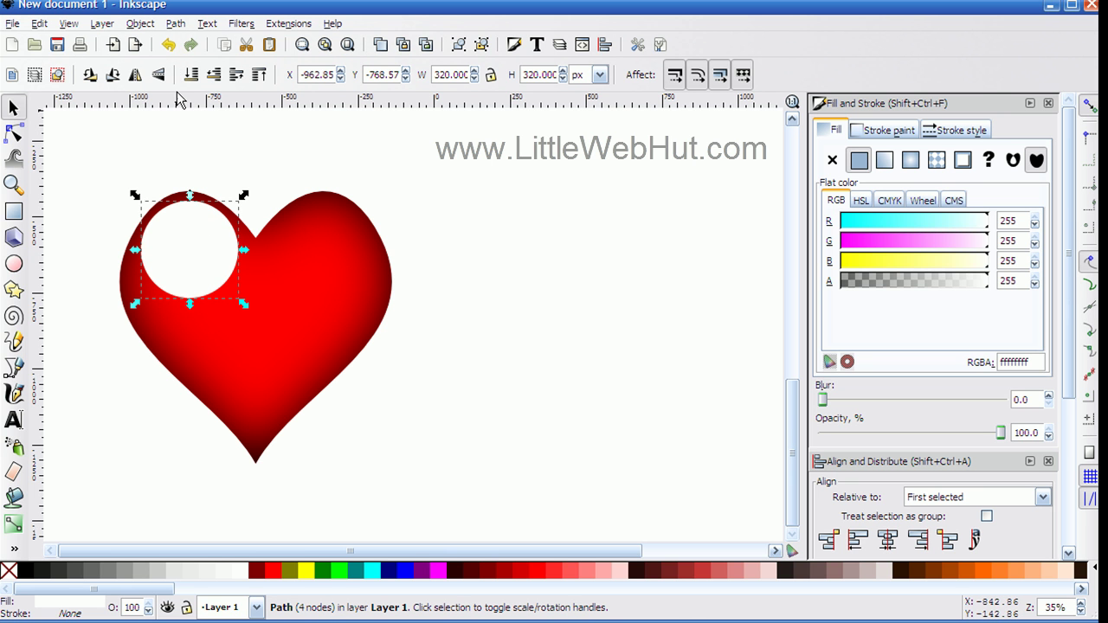
Convert the white circle to a path and move its bottom node straight up to about the circle's centre, forming an arched highlight.
left_click(176, 24)
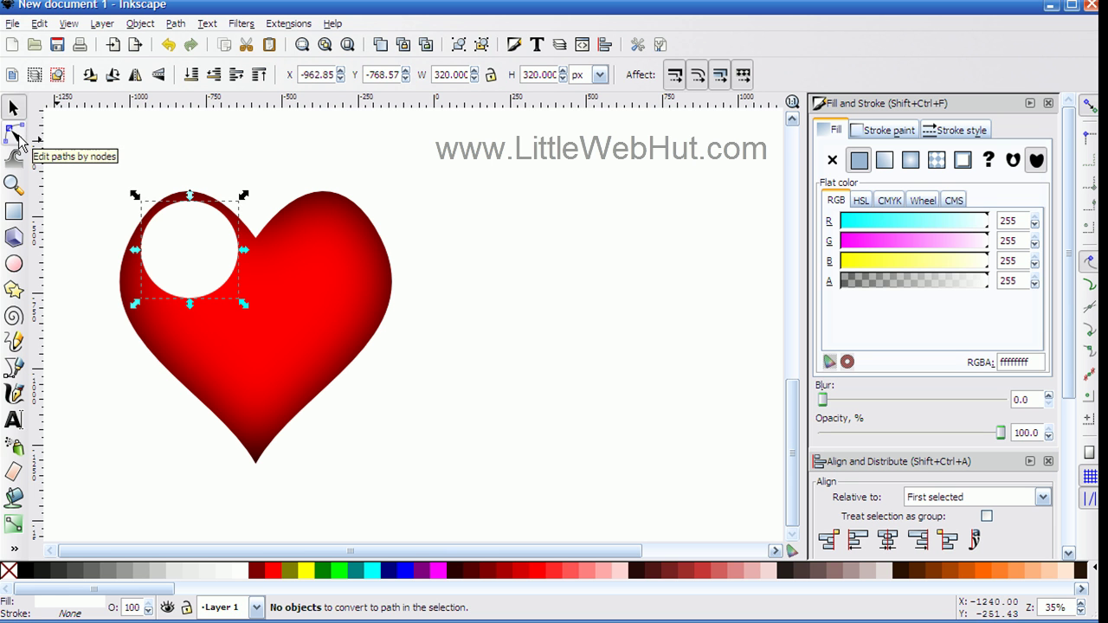
left_click(14, 135)
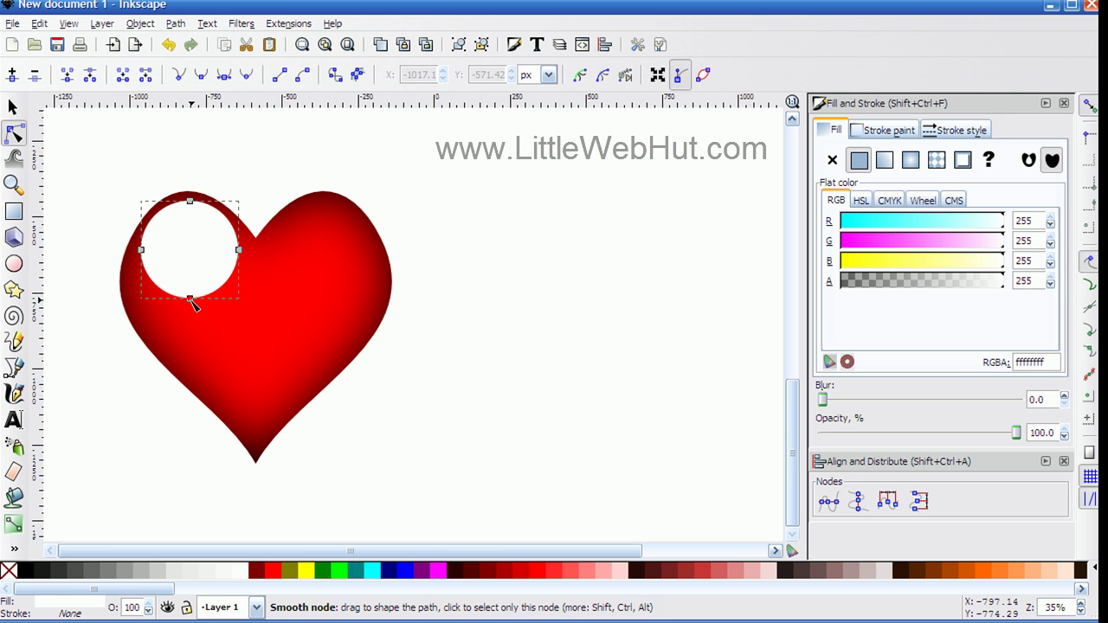
left_click_drag(191, 299, 191, 247)
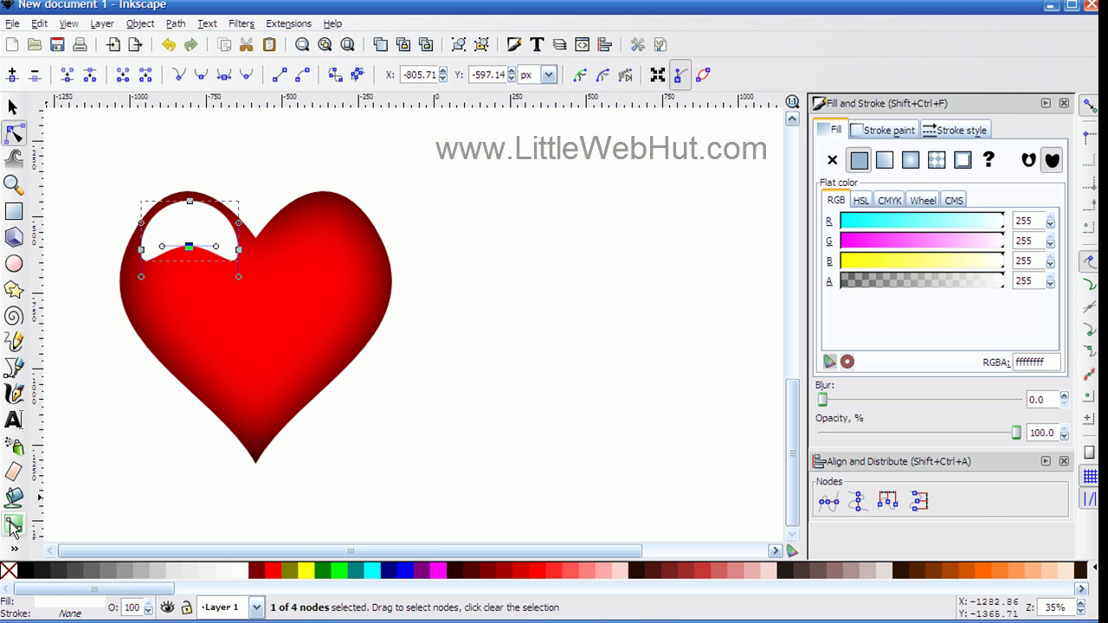
Apply a vertical linear gradient fading from white to transparent at the highlight's lower edge, with its start just above the heart's left lobe.
left_click(13, 527)
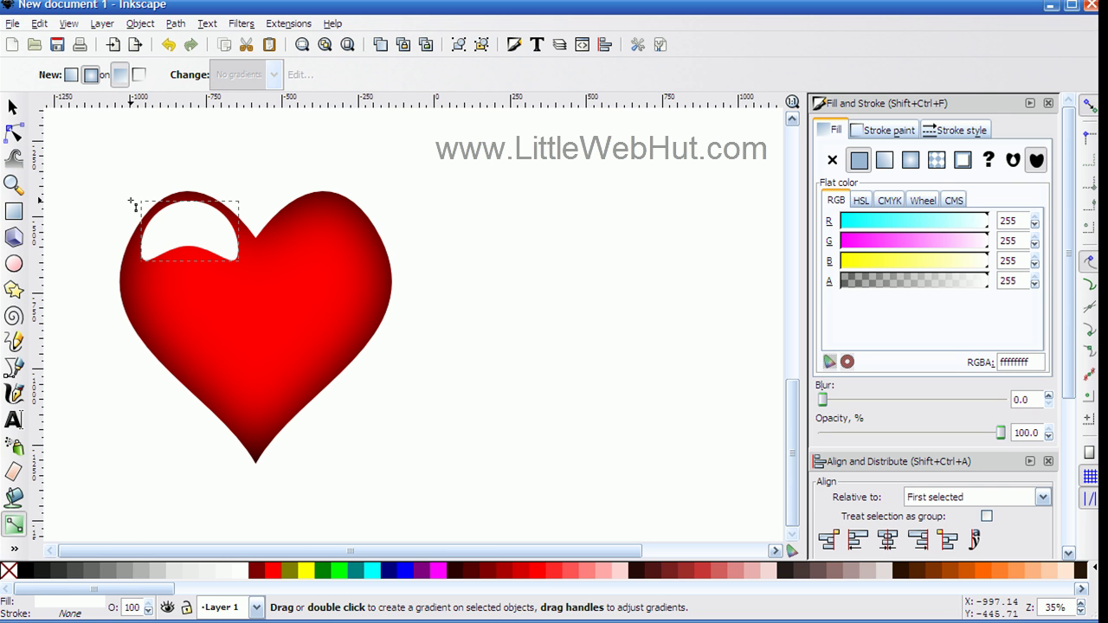
left_click(73, 76)
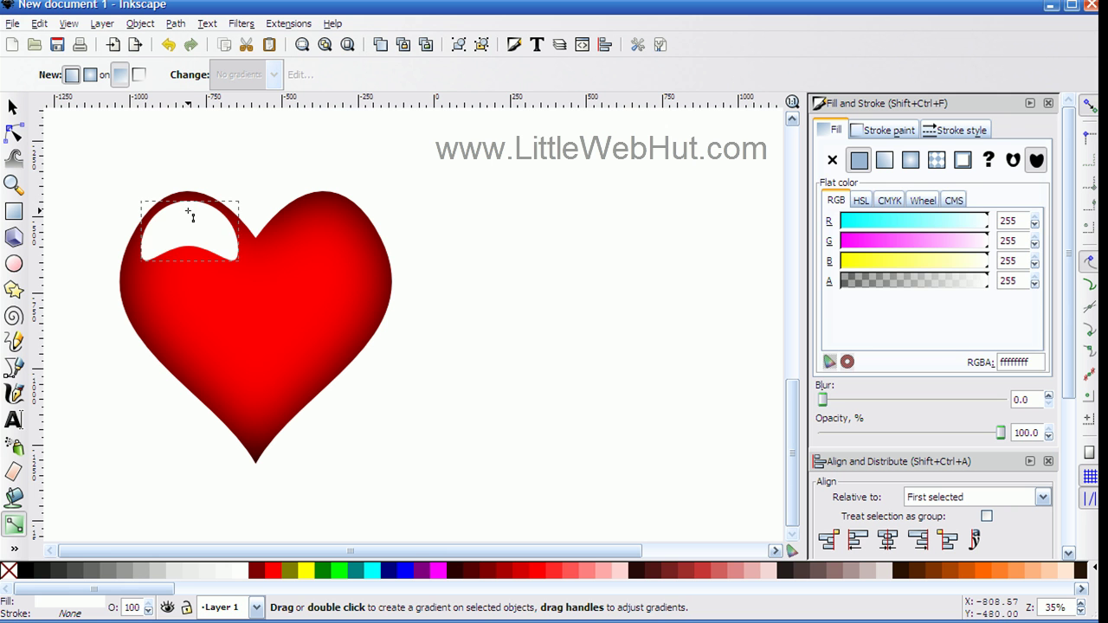
left_click_drag(188, 211, 187, 262)
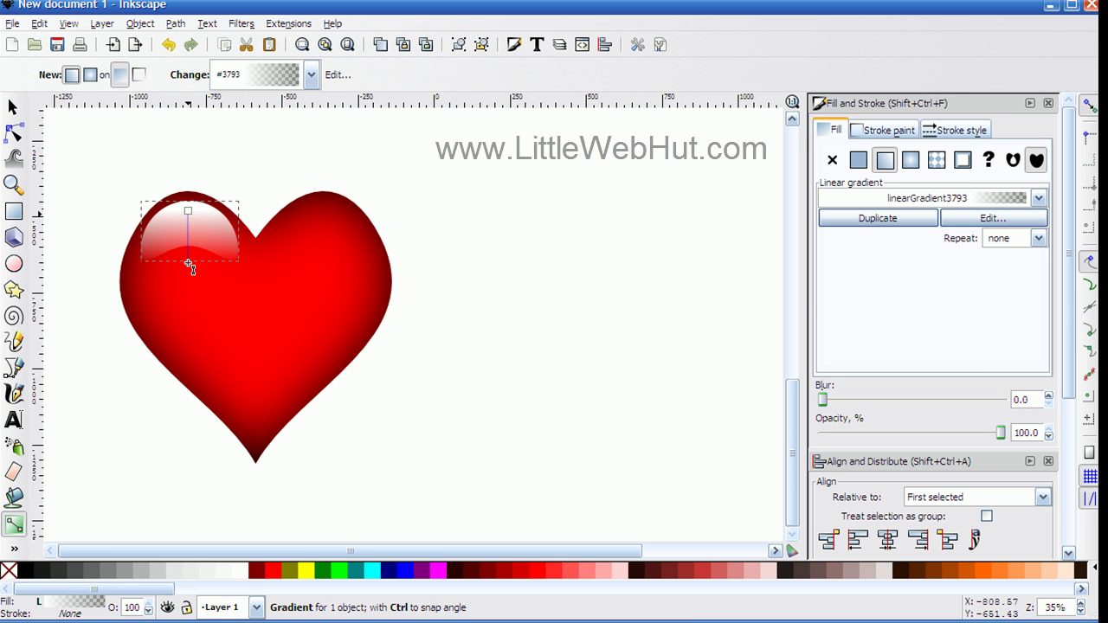
left_click(188, 263)
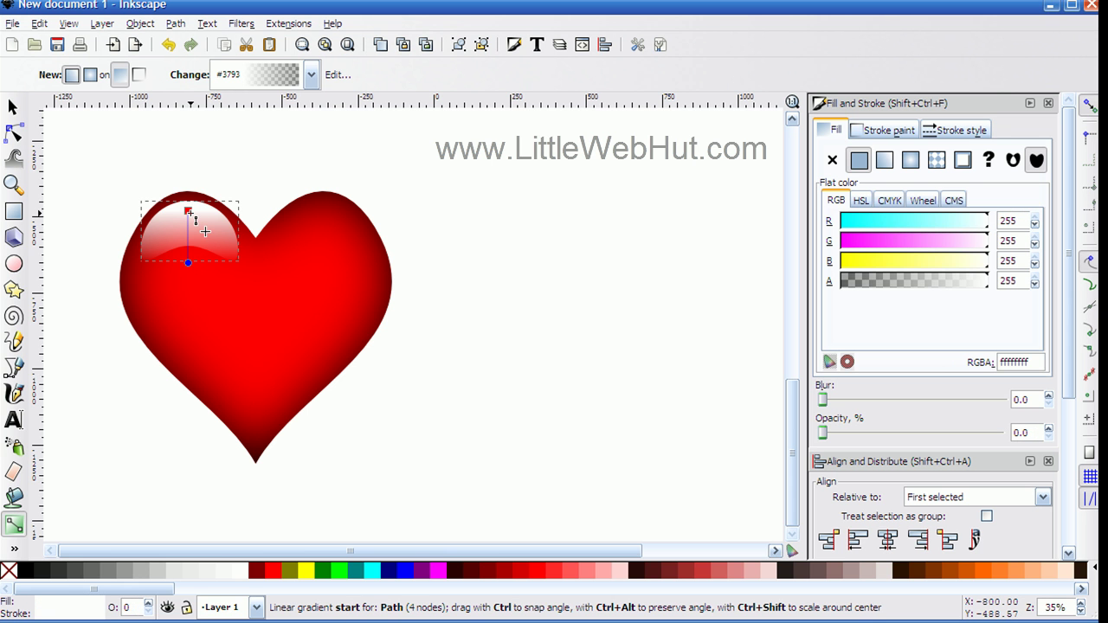
left_click_drag(187, 210, 188, 178)
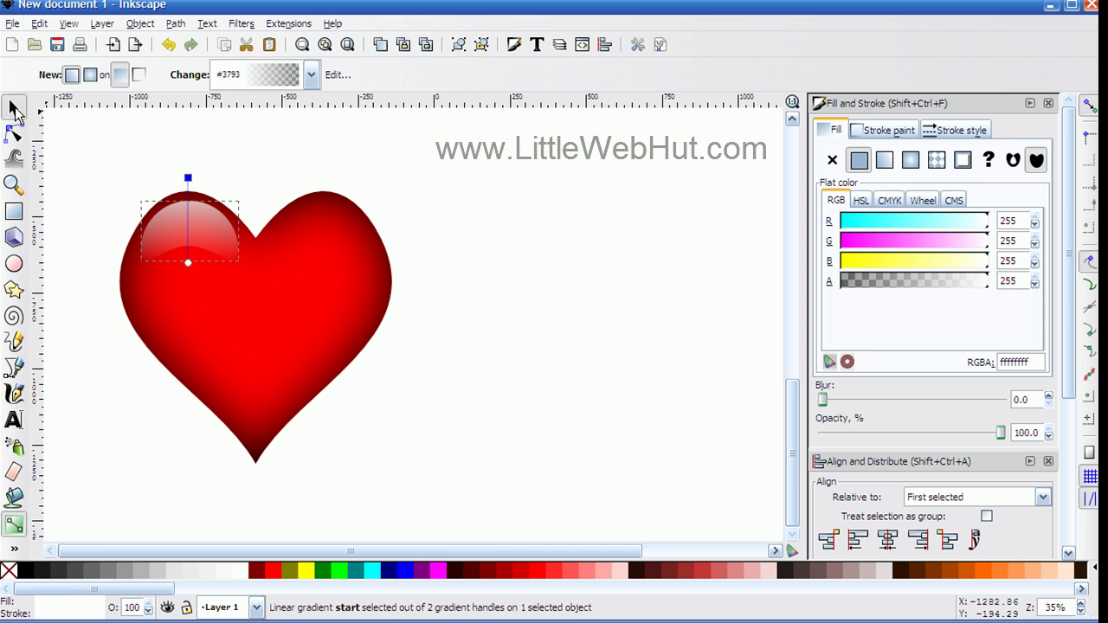
Duplicate the gradient highlight, move the copy horizontally onto the heart's right lobe at X -525.71 px, and deselect it.
left_click(13, 108)
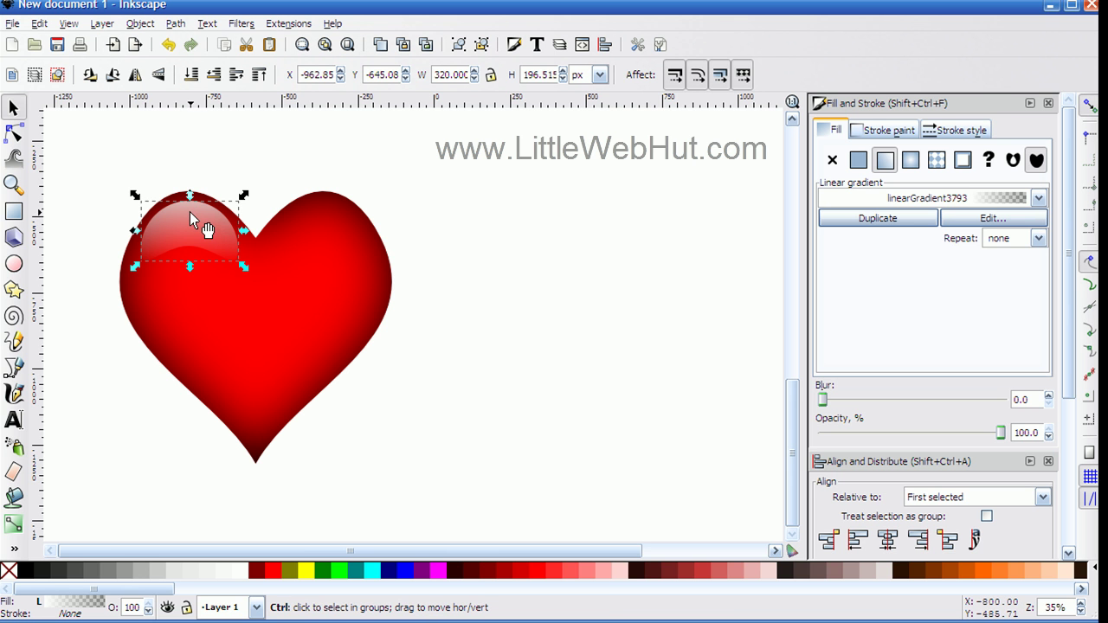
key("ctrl+d")
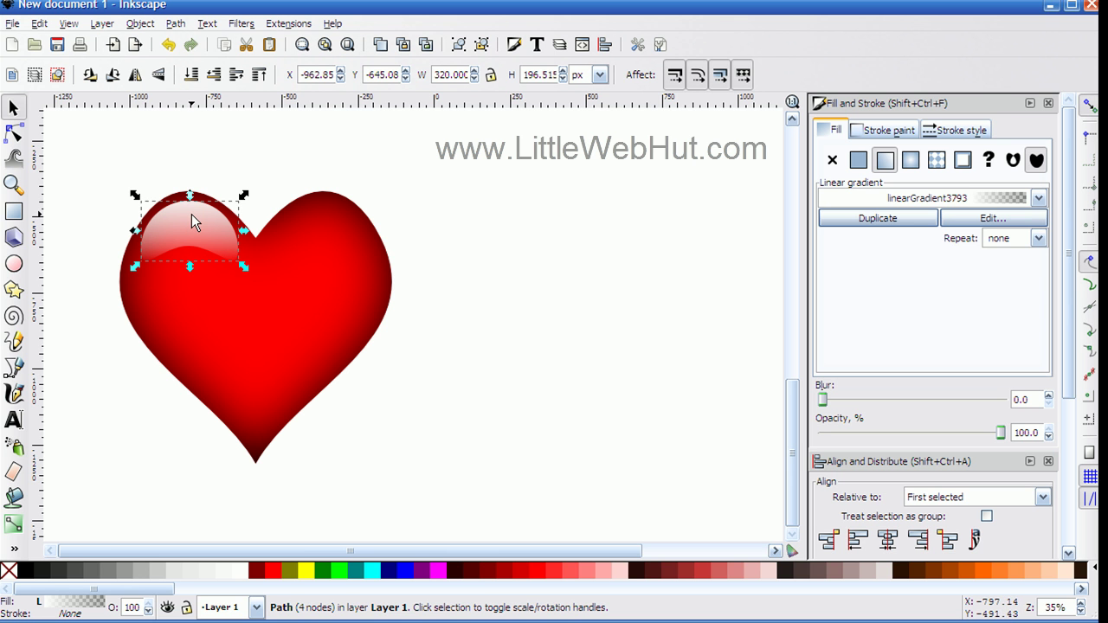
left_click_drag(208, 229, 327, 217)
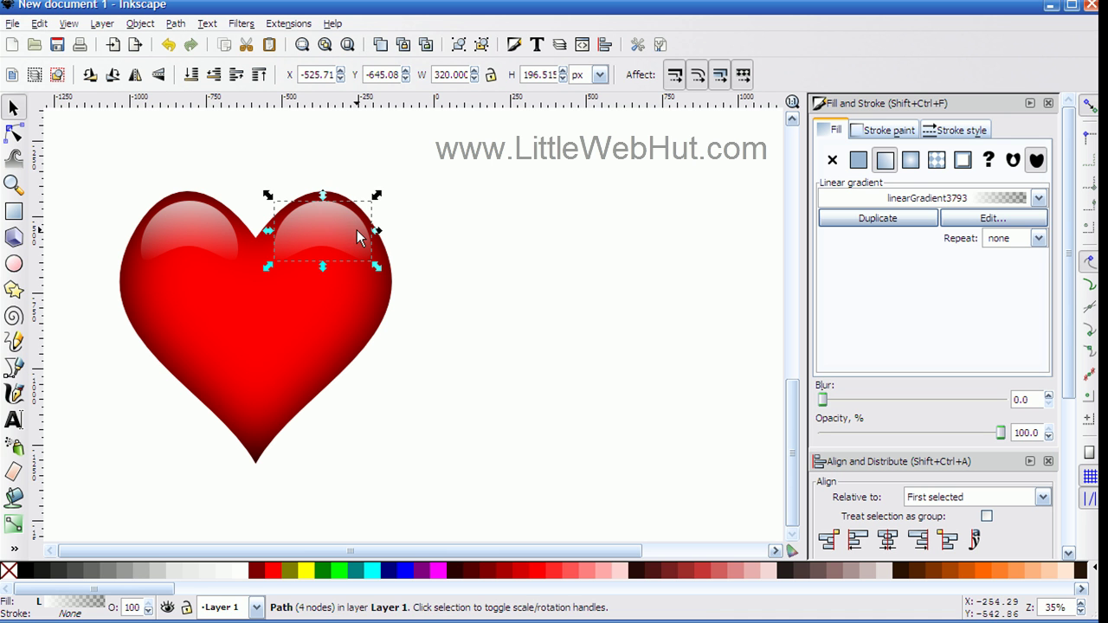
left_click(441, 293)
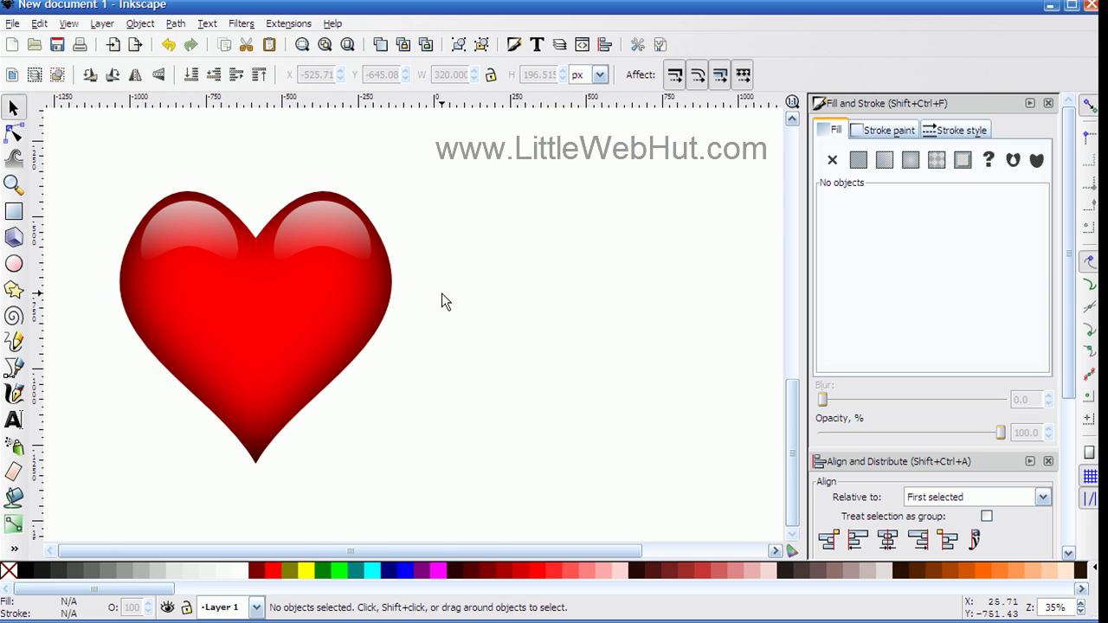